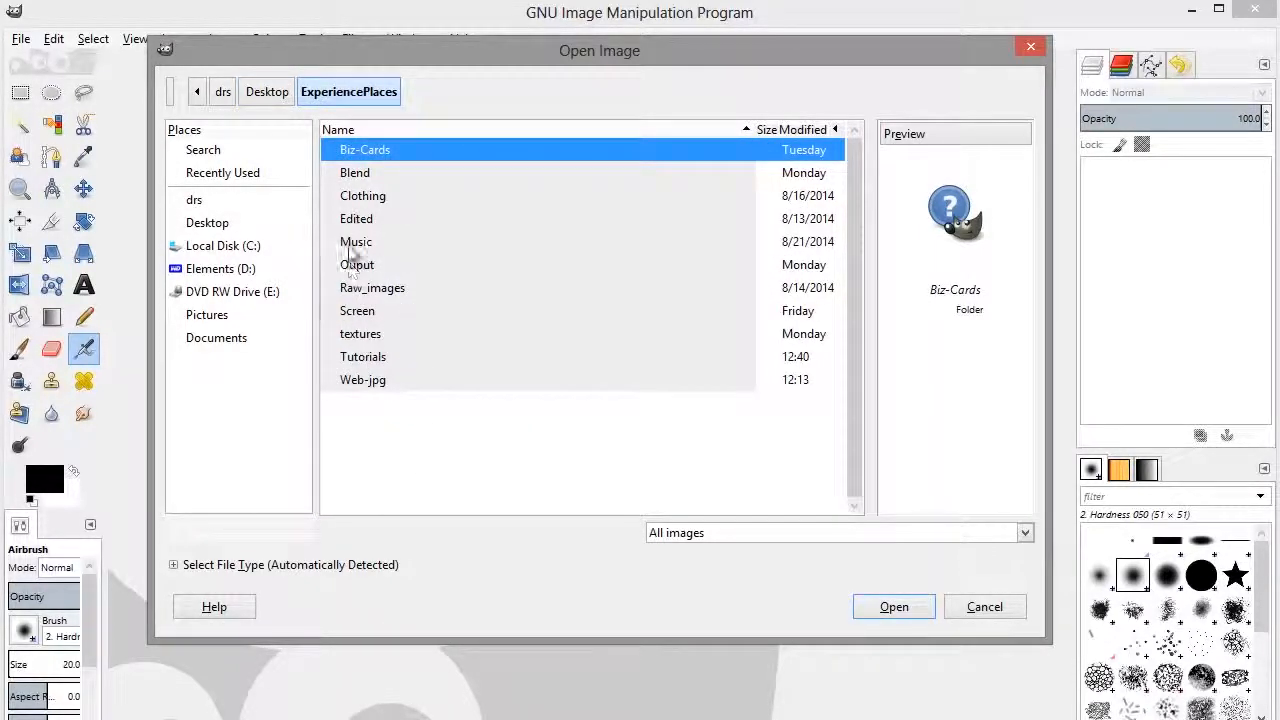
Step: Open the photo DSC_7465.JPG from the Tutorials folder
double_click(362, 357)
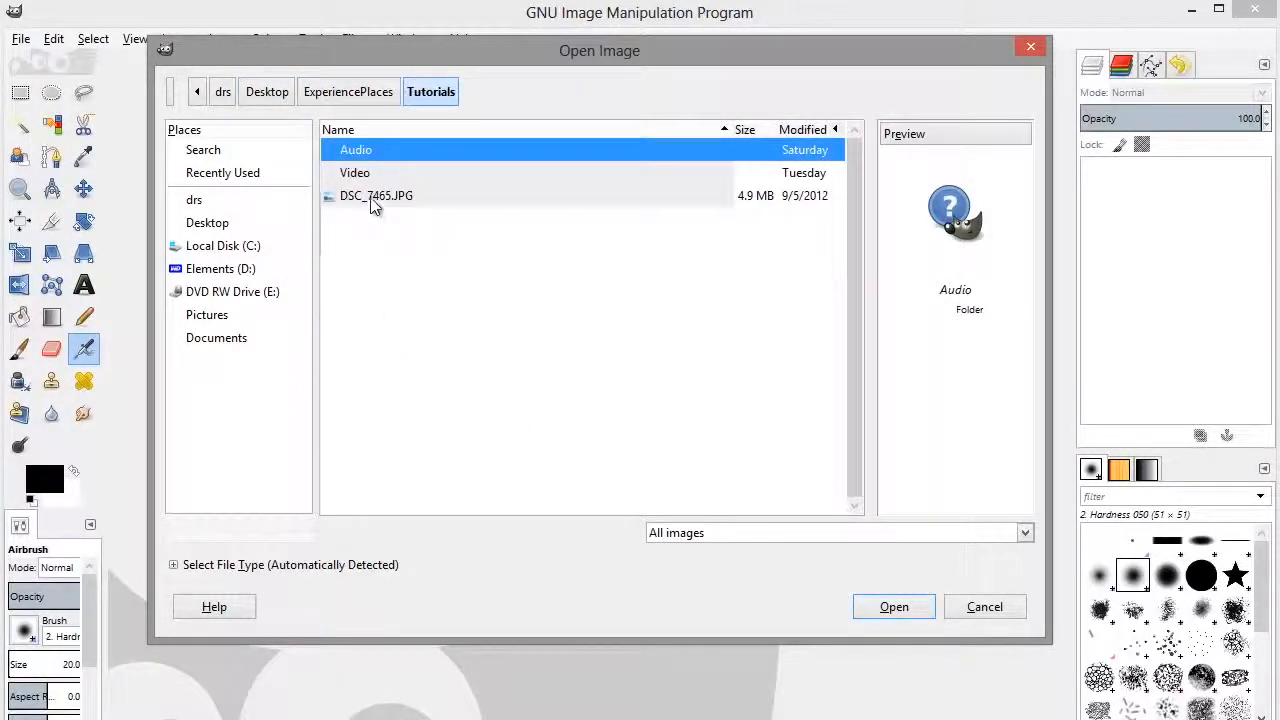
left_click(372, 197)
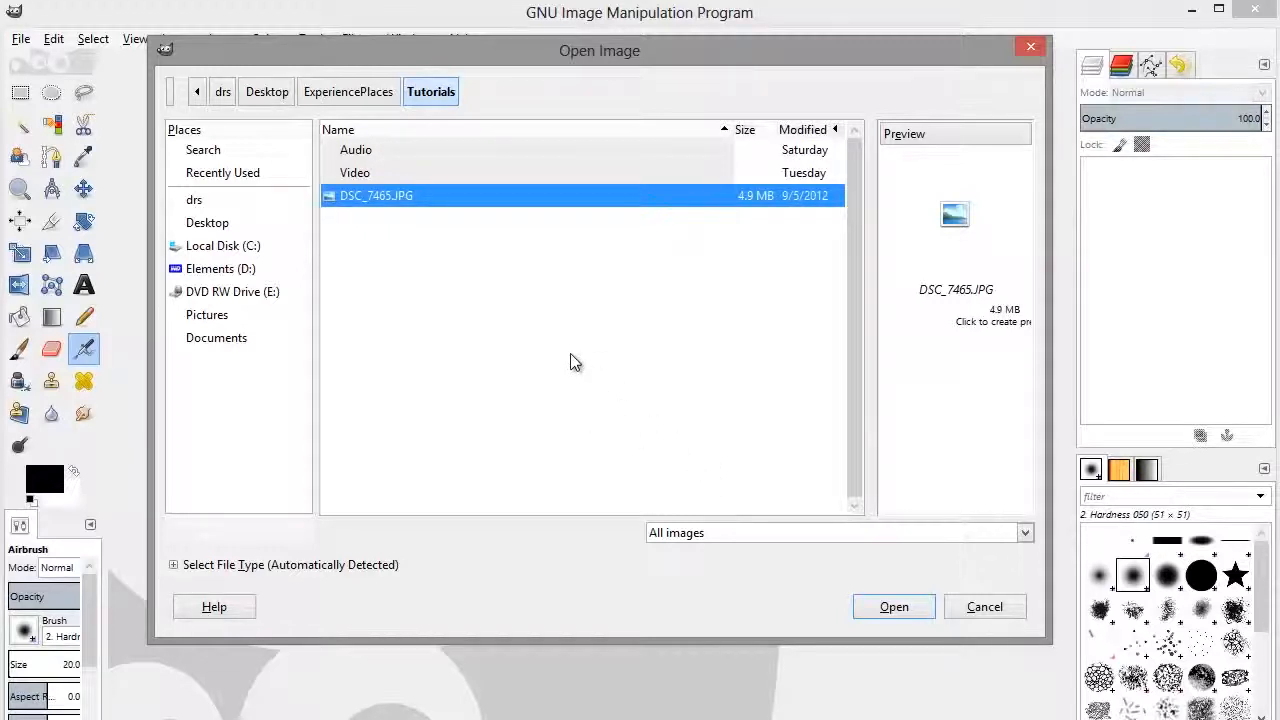
left_click(898, 605)
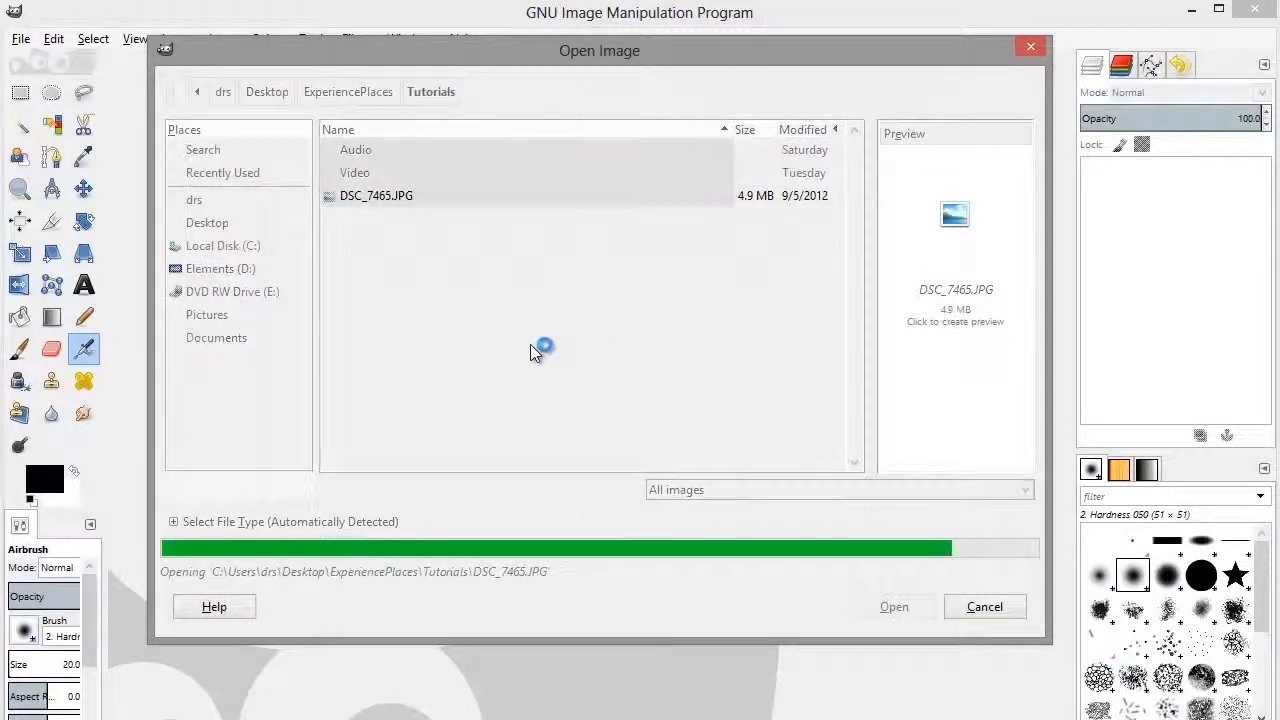
Step: Bring up the Scale Image settings for the photo, ready for a new width
key("z")
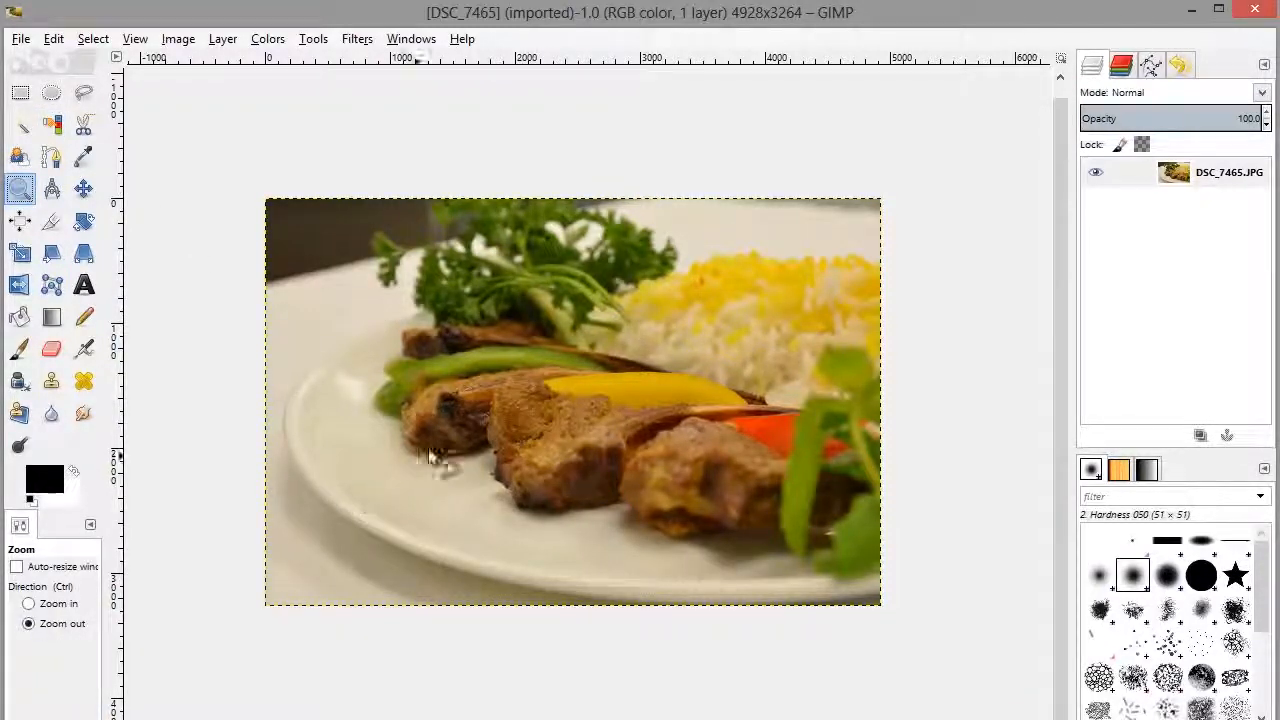
left_click(469, 377)
left_click(62, 605)
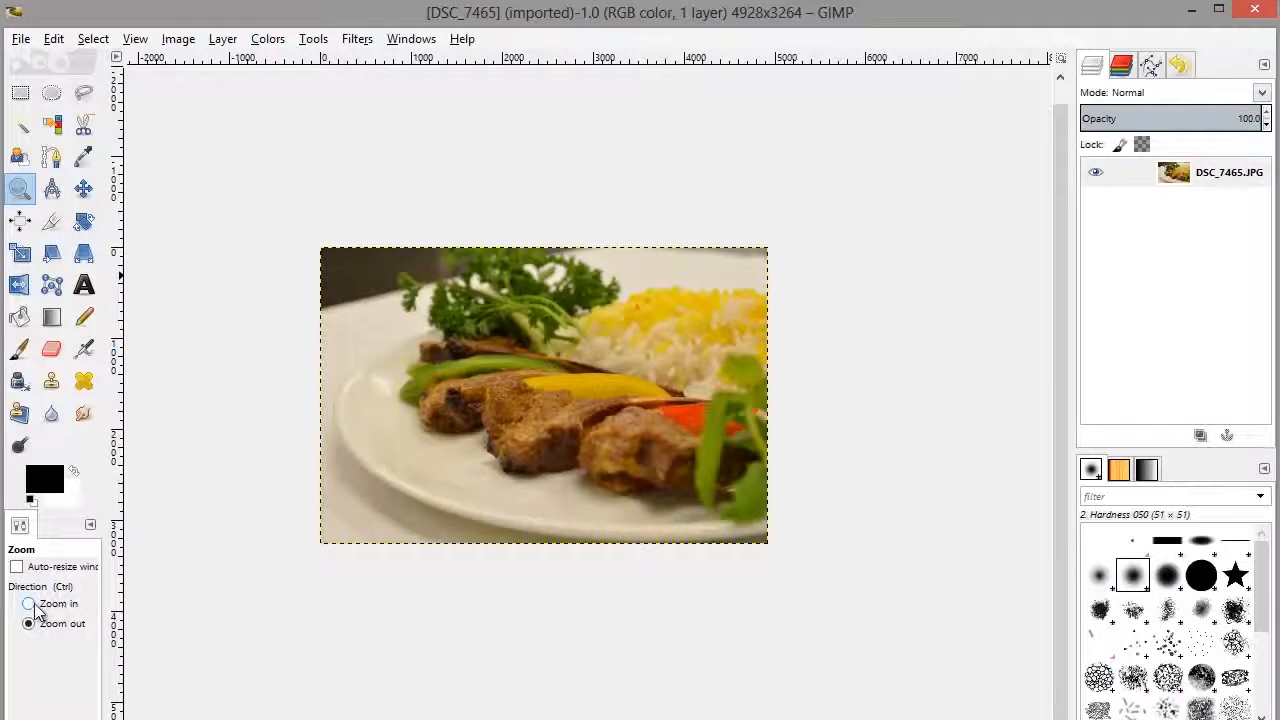
left_click(528, 370)
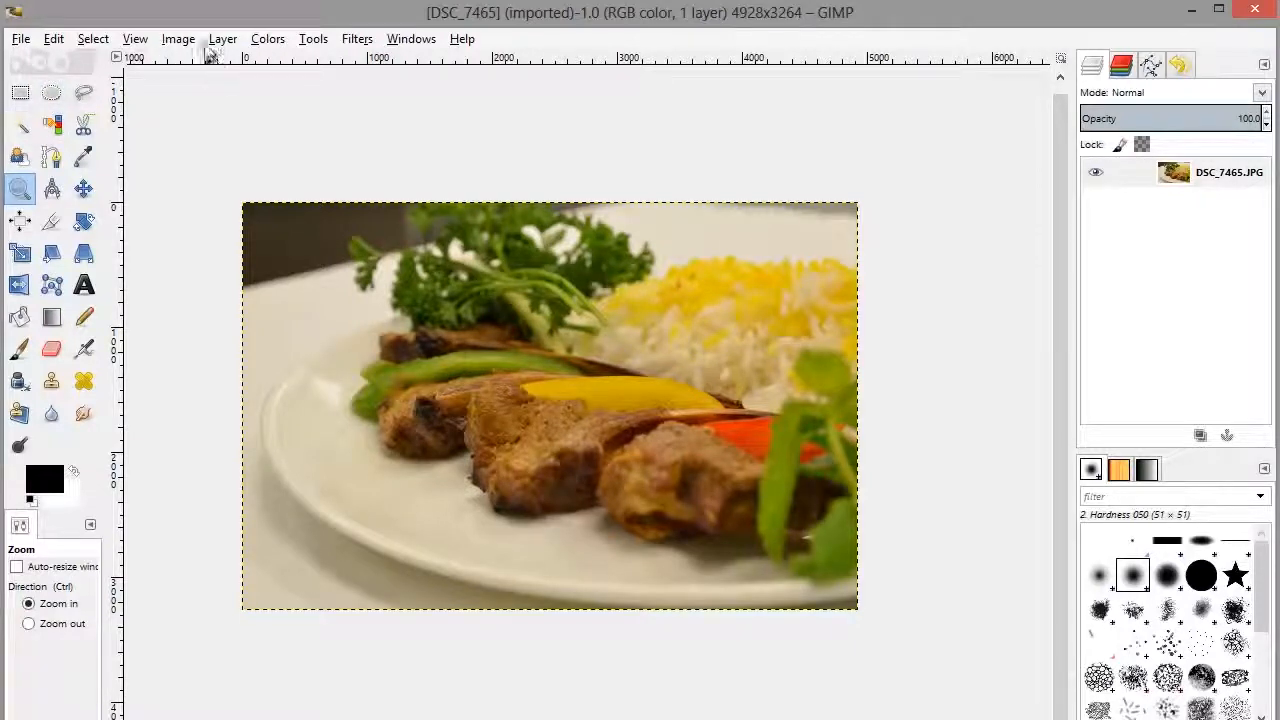
left_click(176, 41)
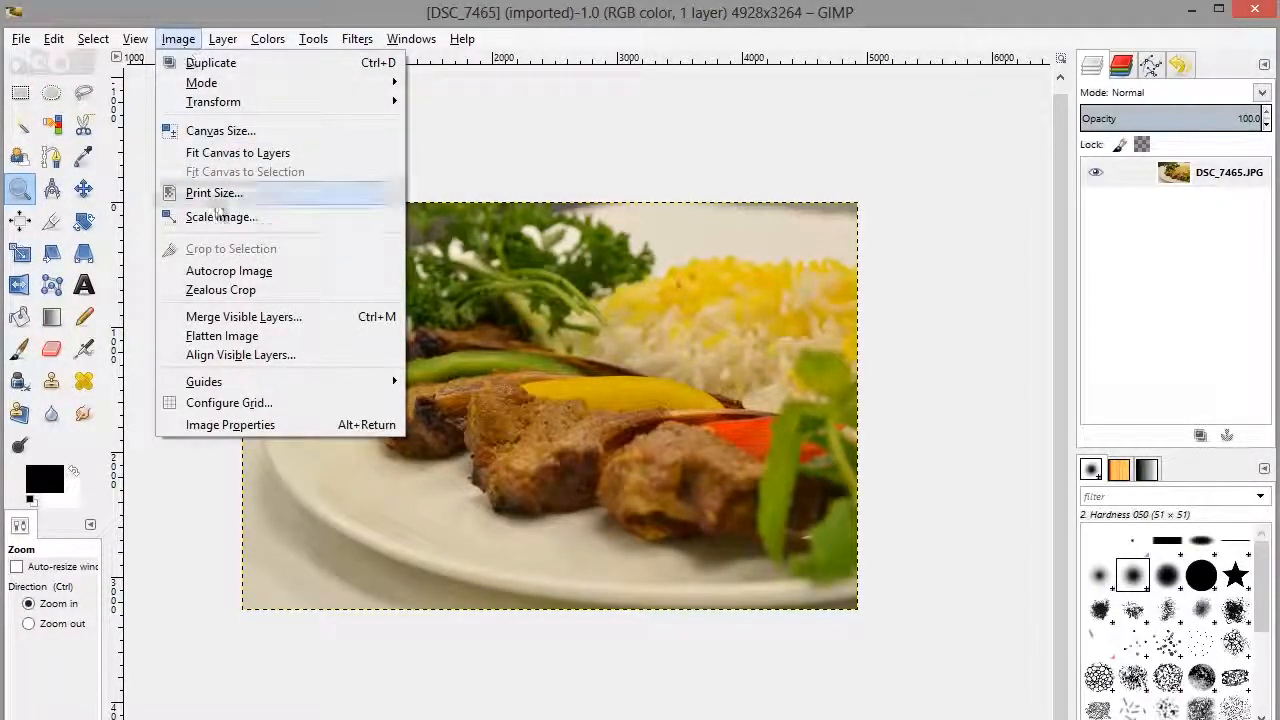
left_click(215, 220)
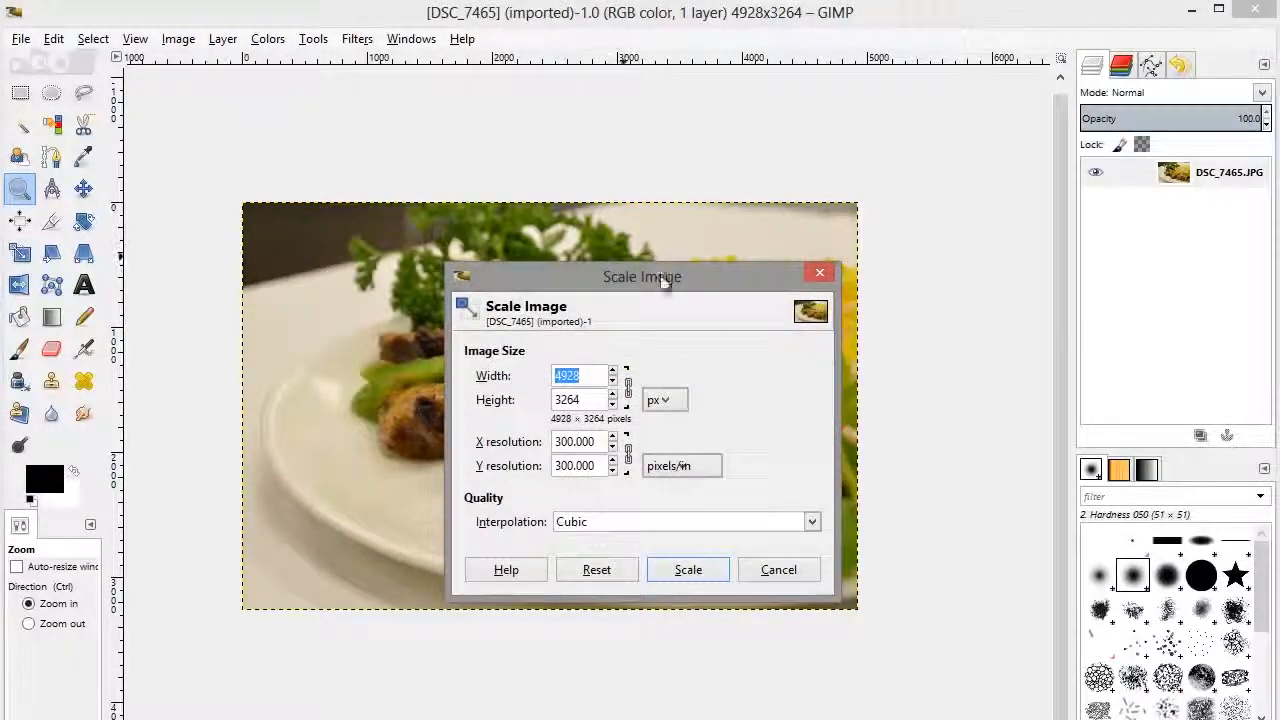
left_click(577, 375)
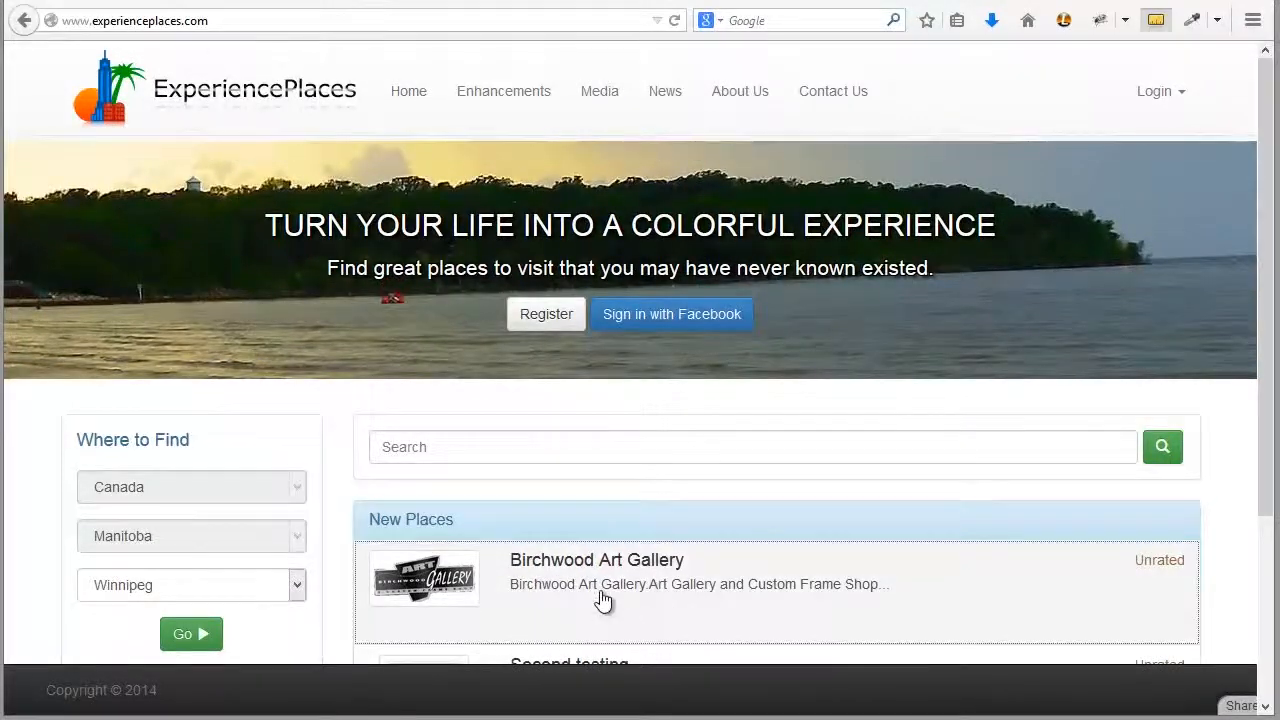
Step: On the ExperiencePlaces website in the browser, open the Birchwood Art Gallery profile and view the slides in its banner carousel
left_click(600, 598)
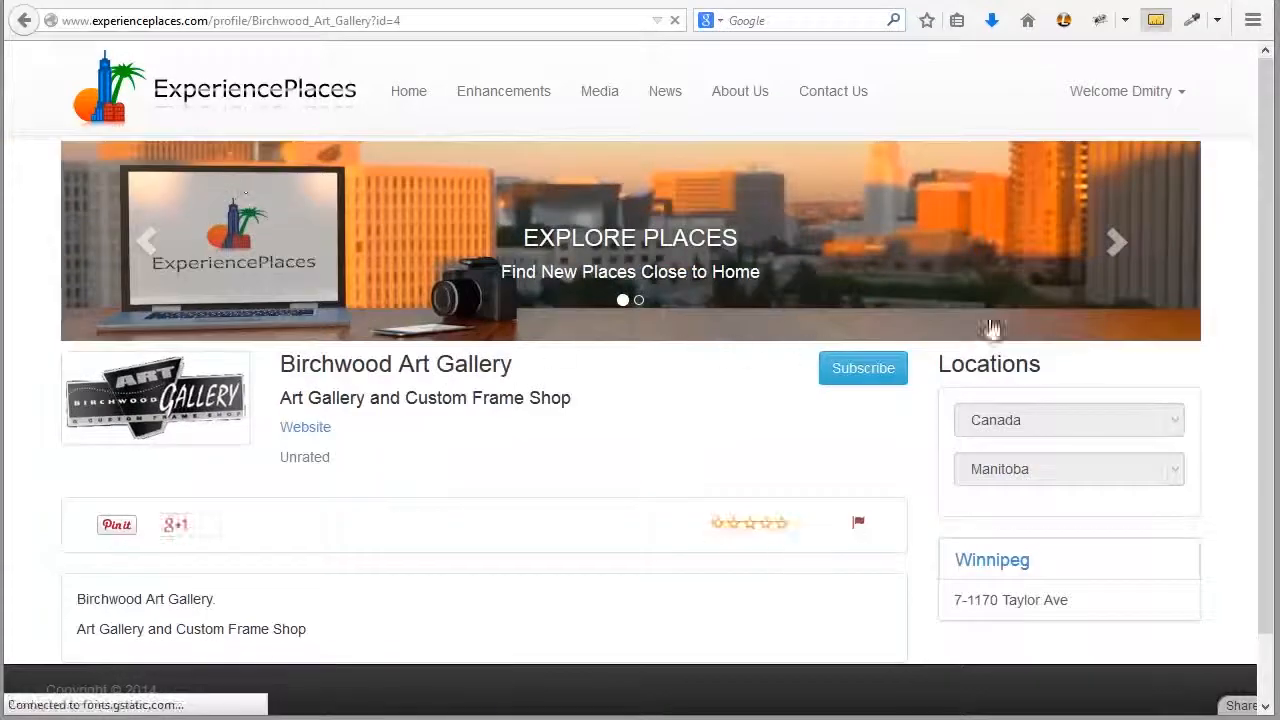
left_click(1112, 243)
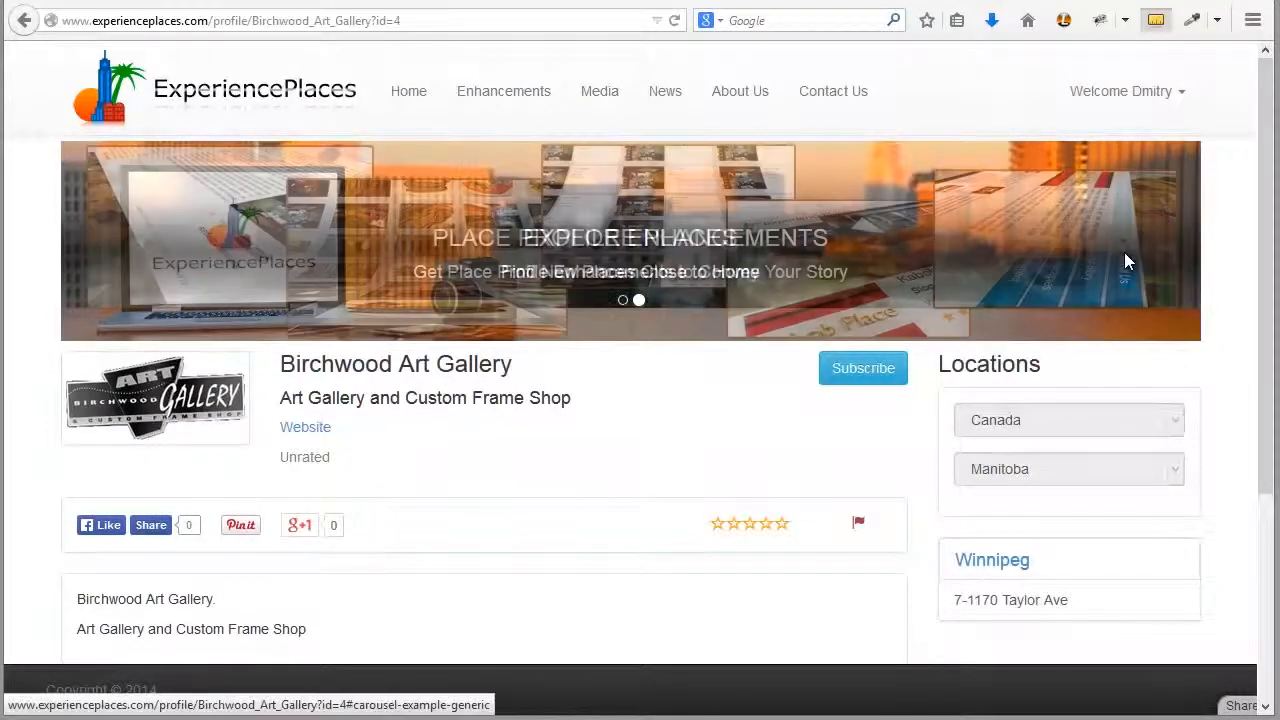
left_click(1117, 243)
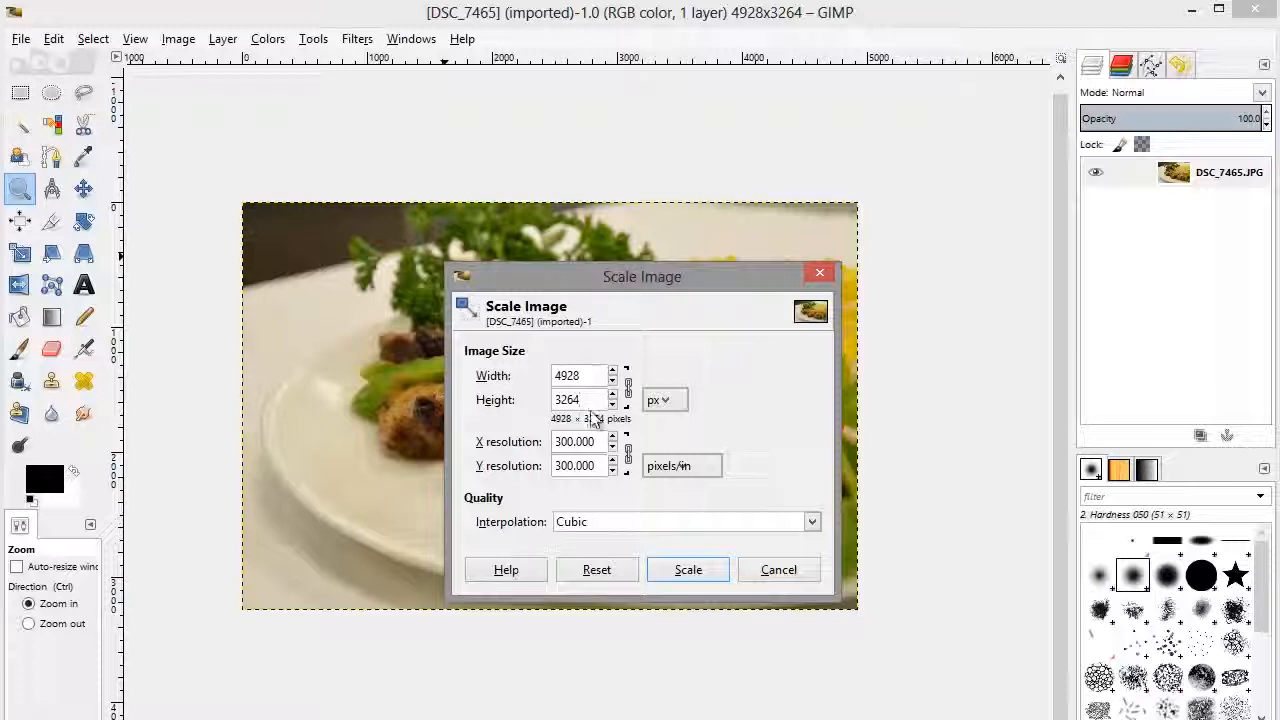
Step: Back in GIMP, scale the photo to a width of 1140 px with its proportions kept
left_click_drag(589, 376, 516, 371)
type("1140")
left_click_drag(583, 400, 553, 401)
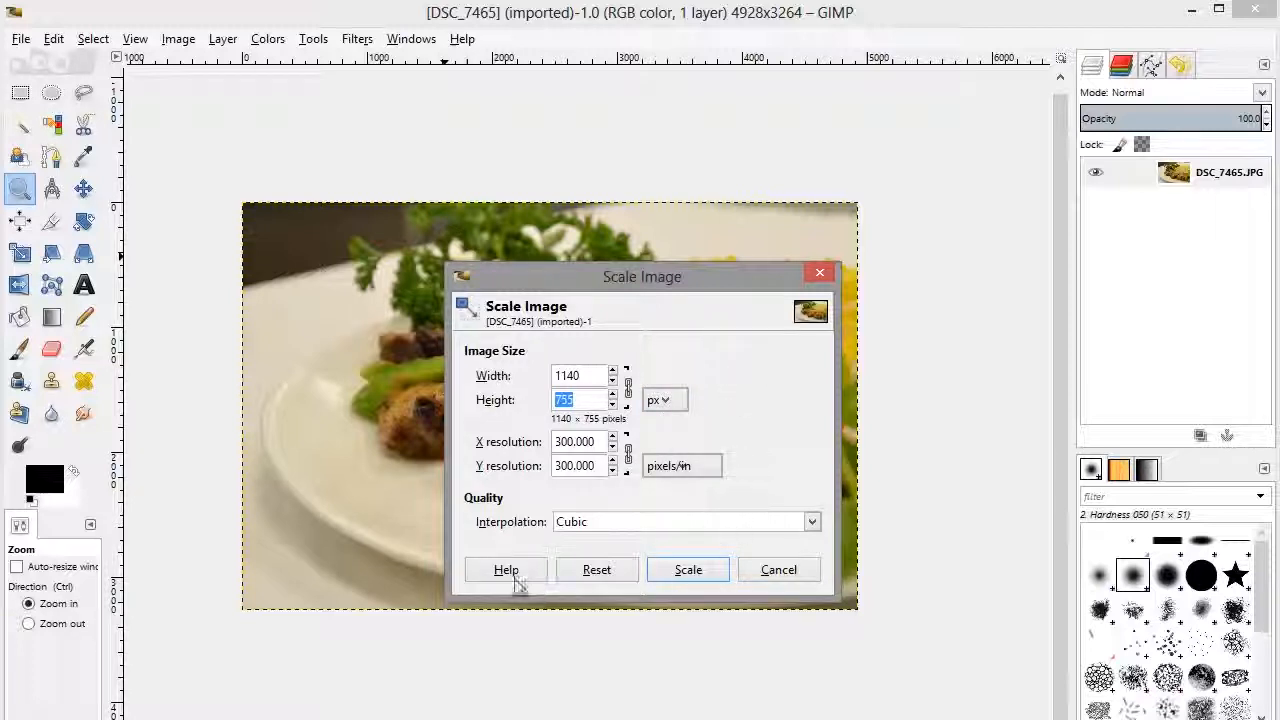
left_click(689, 570)
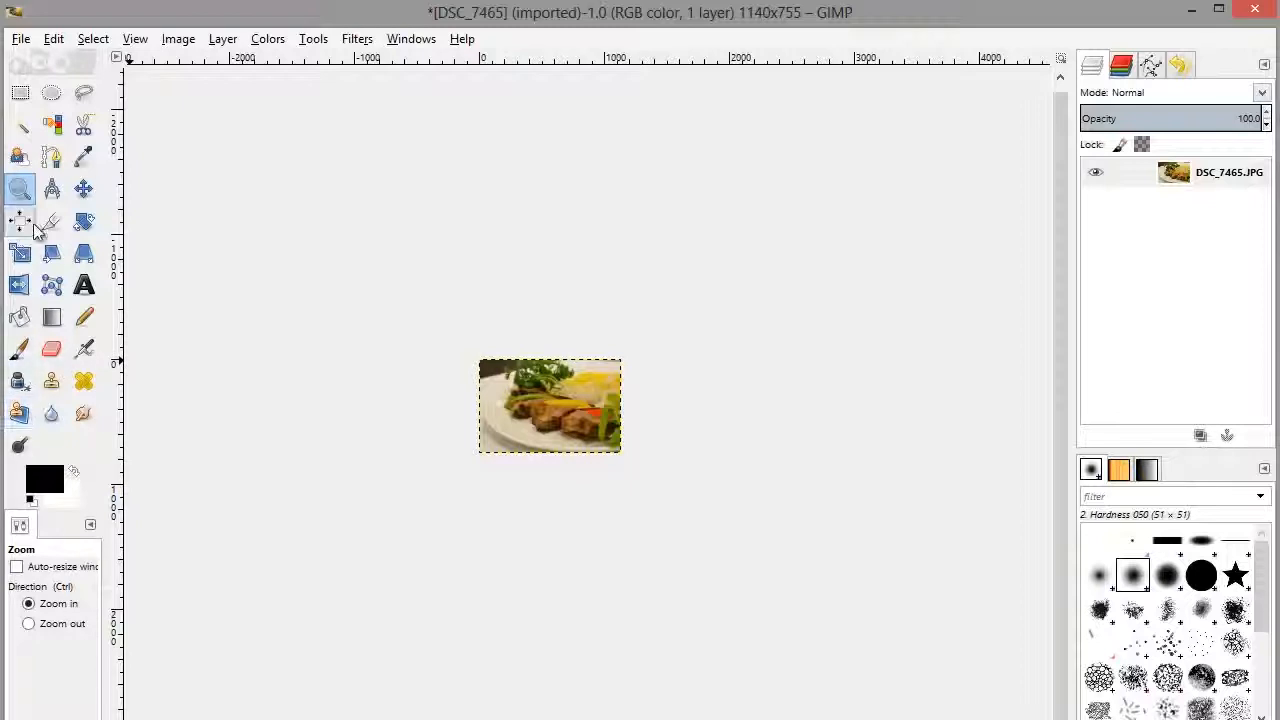
Step: Draw a rectangular selection of about 1177 × 240 px across the photo, extending slightly past both side edges
left_click(547, 403)
left_click(552, 402)
left_click(552, 402)
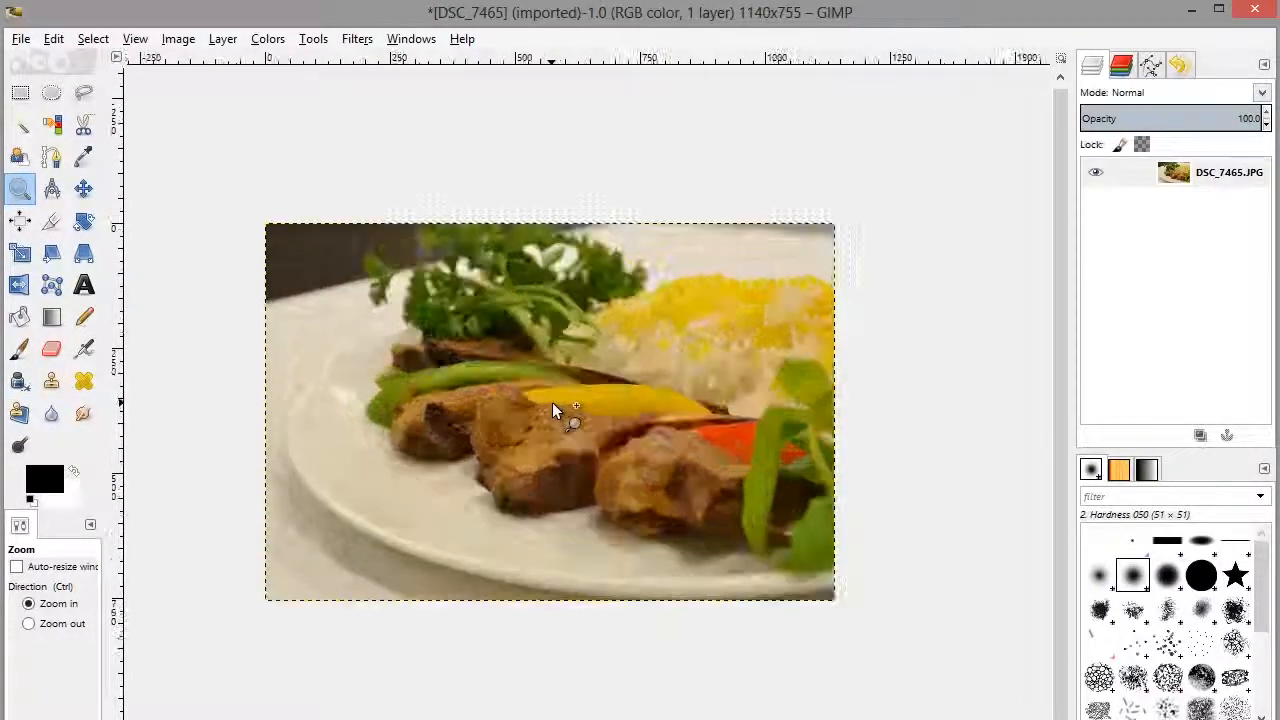
left_click(552, 402)
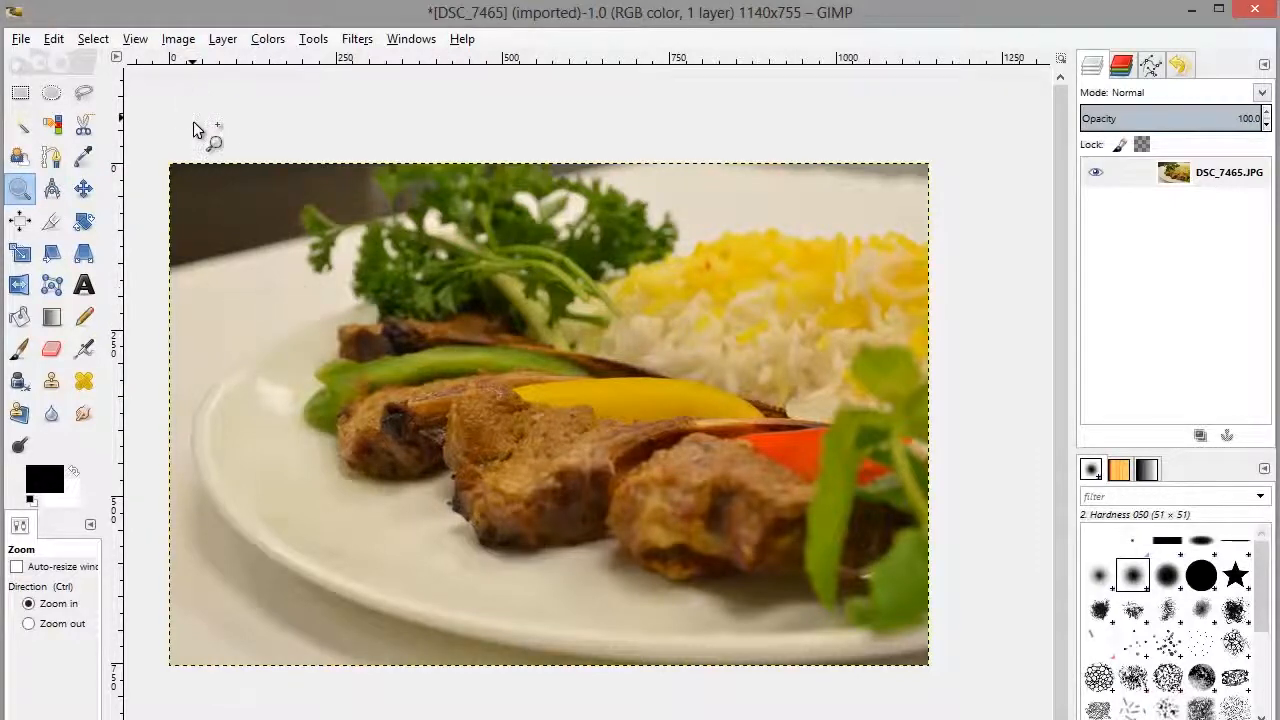
left_click(20, 95)
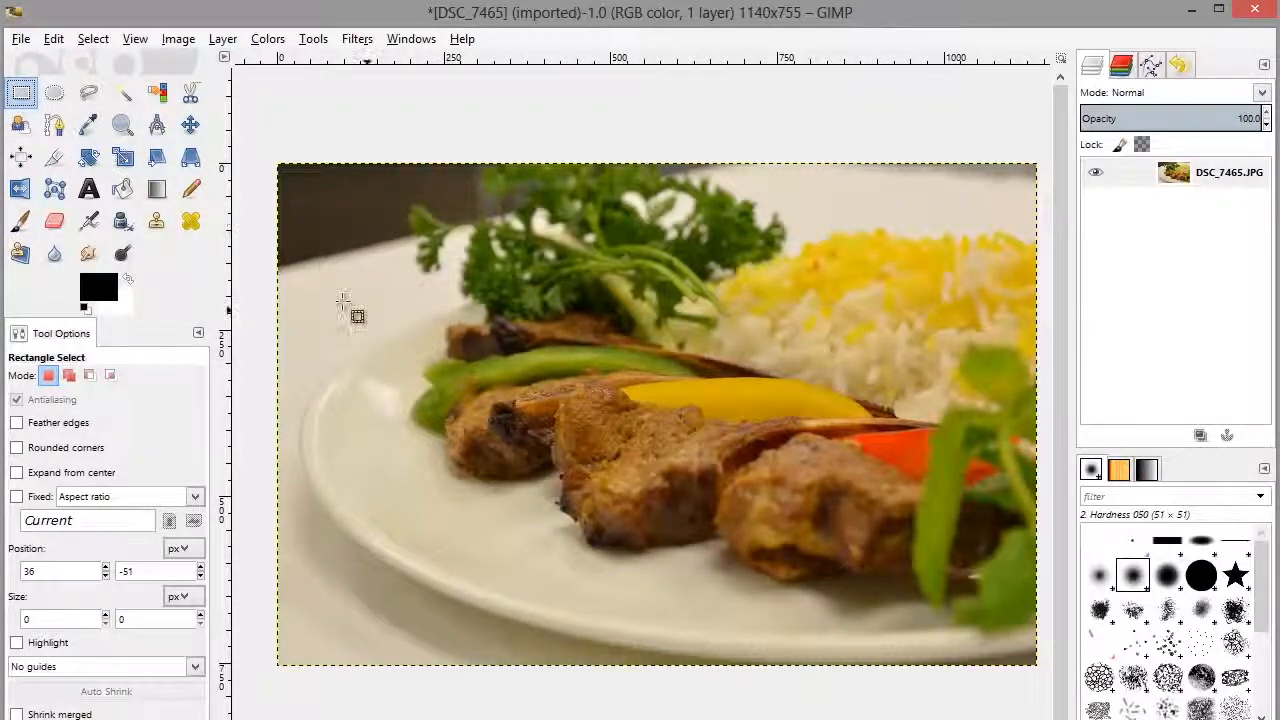
left_click_drag(264, 264, 1046, 421)
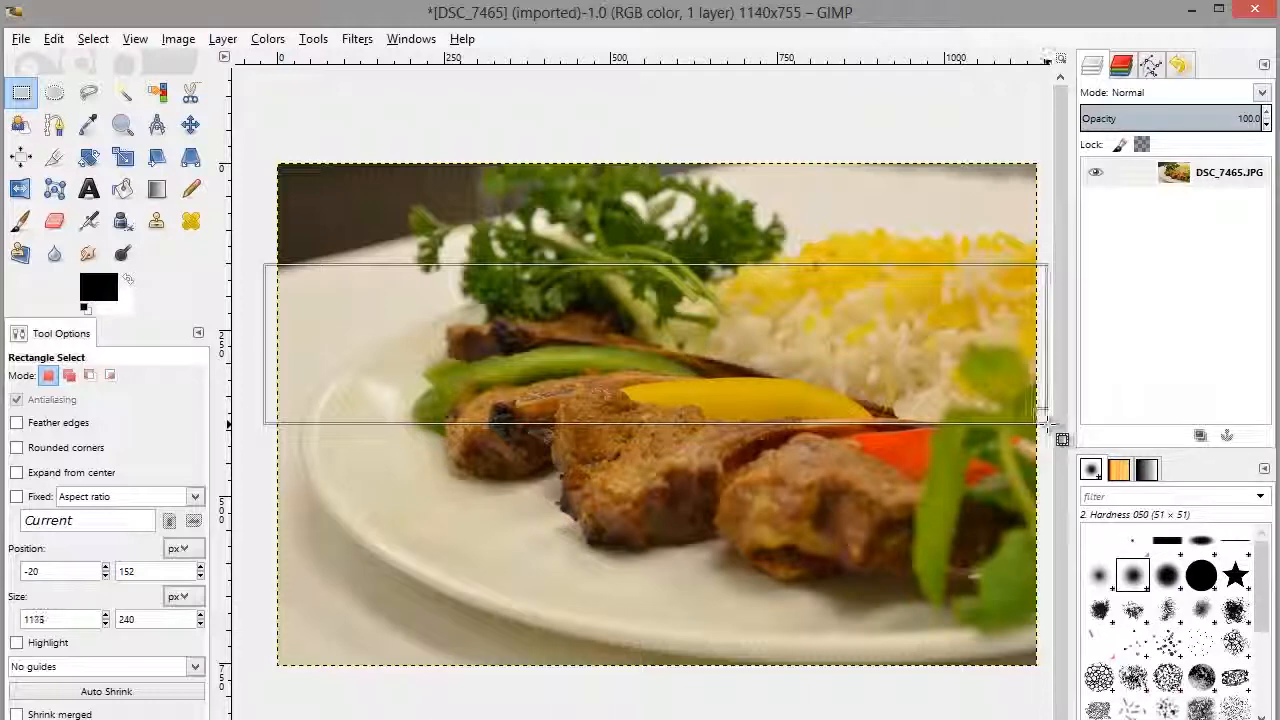
left_click_drag(1046, 421, 1046, 421)
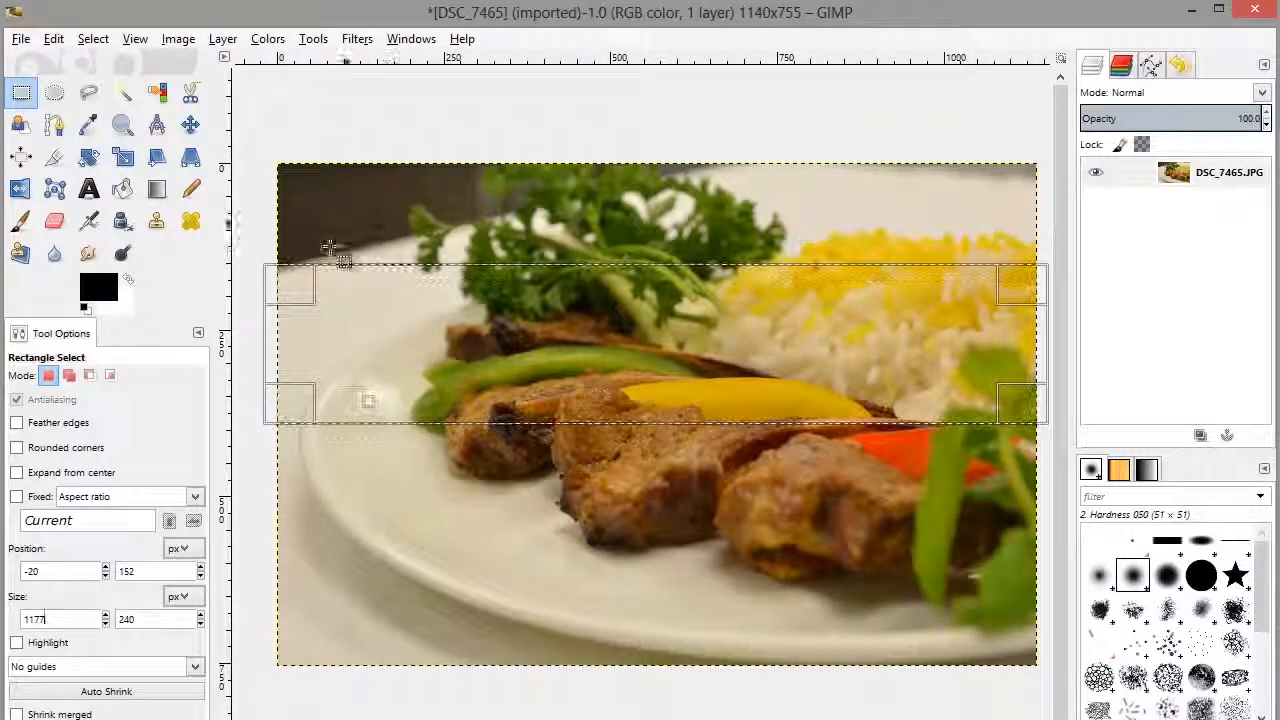
Step: Set the rectangular selection's height to 200 px
double_click(150, 619)
type("2")
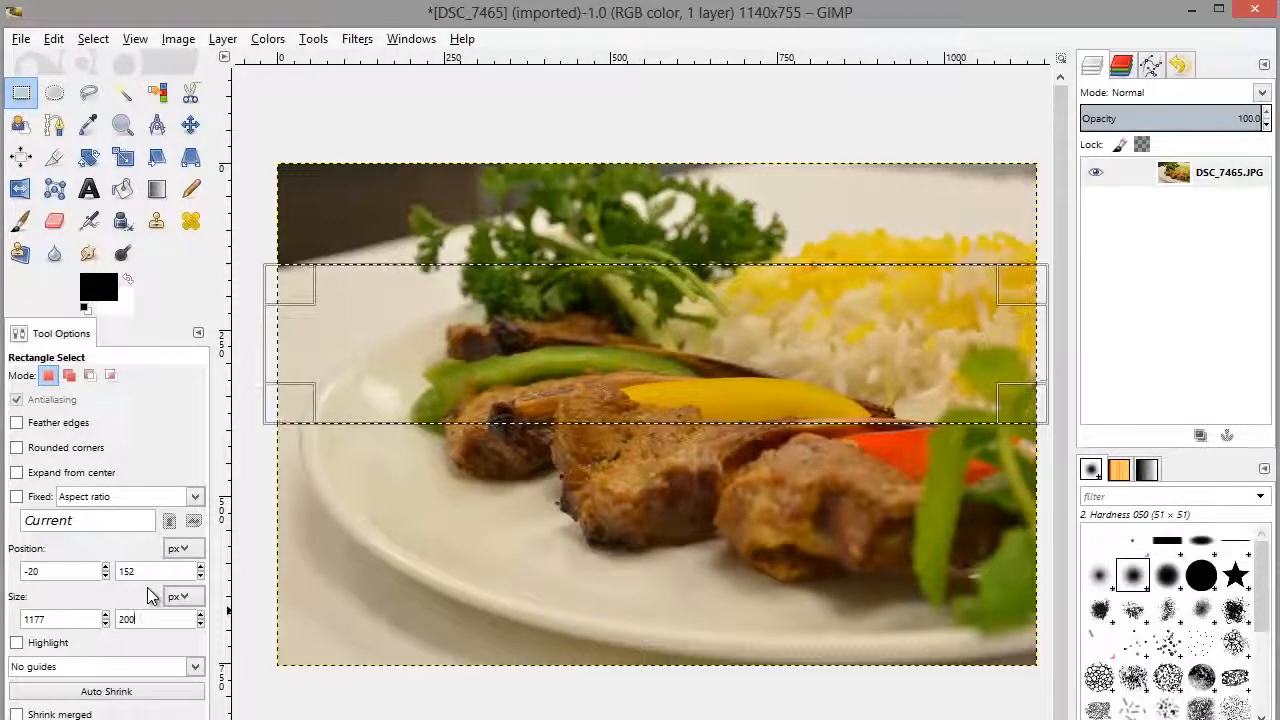
type("00")
key("Return")
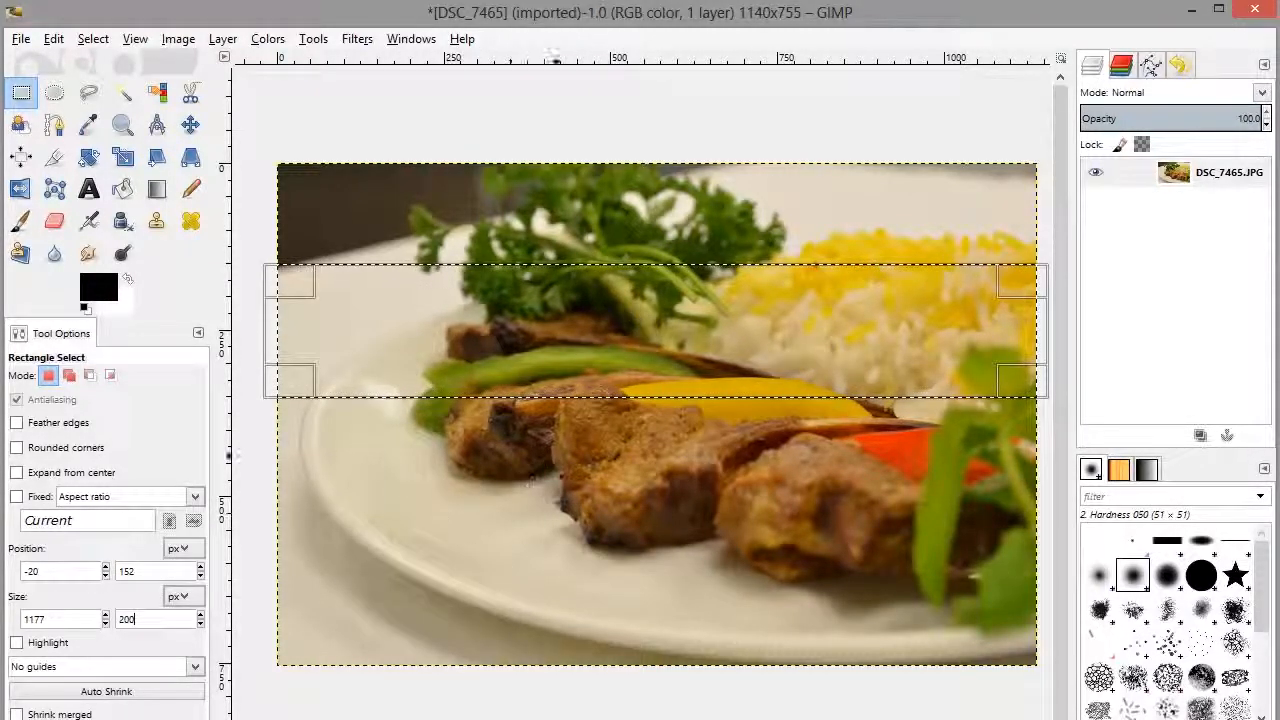
Step: Move the selection down over the peppers and meat, to about Y 271 px, and crop the image to it
left_click_drag(702, 310, 694, 391)
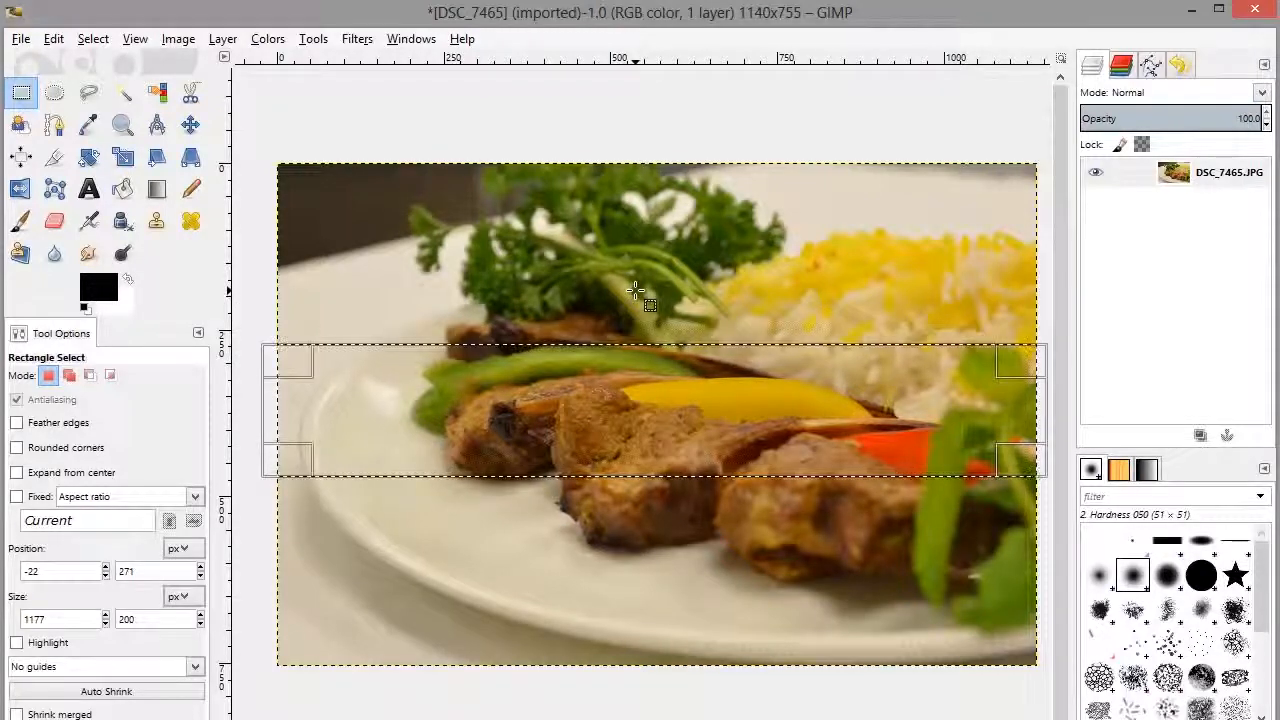
left_click(178, 40)
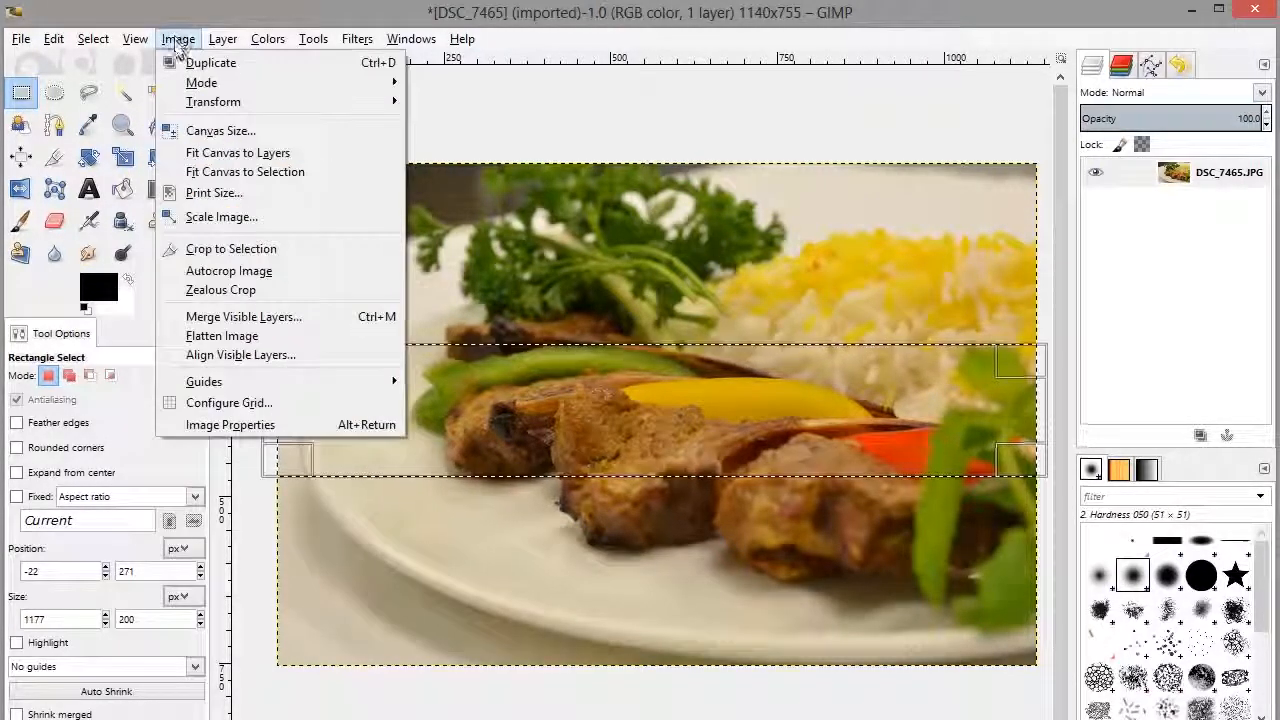
left_click(240, 250)
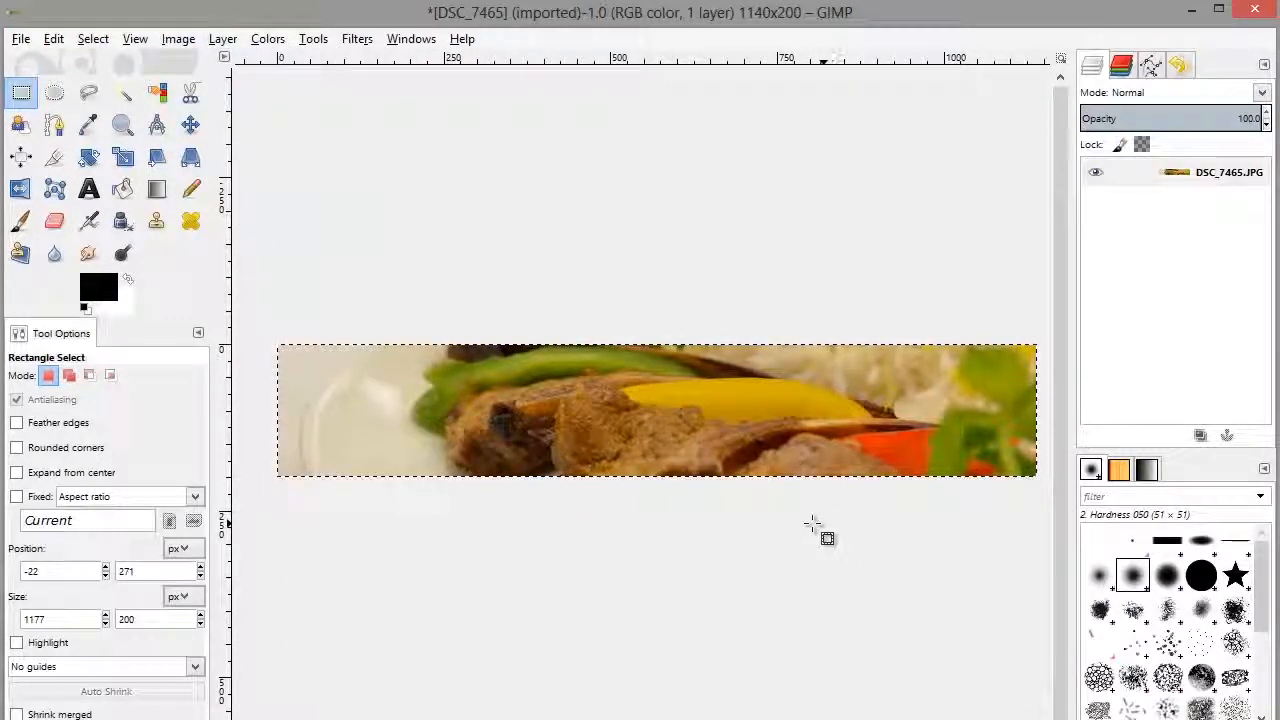
Step: Check the cropped image's pixel dimensions in the Scale Image settings, leaving them without scaling
left_click(178, 40)
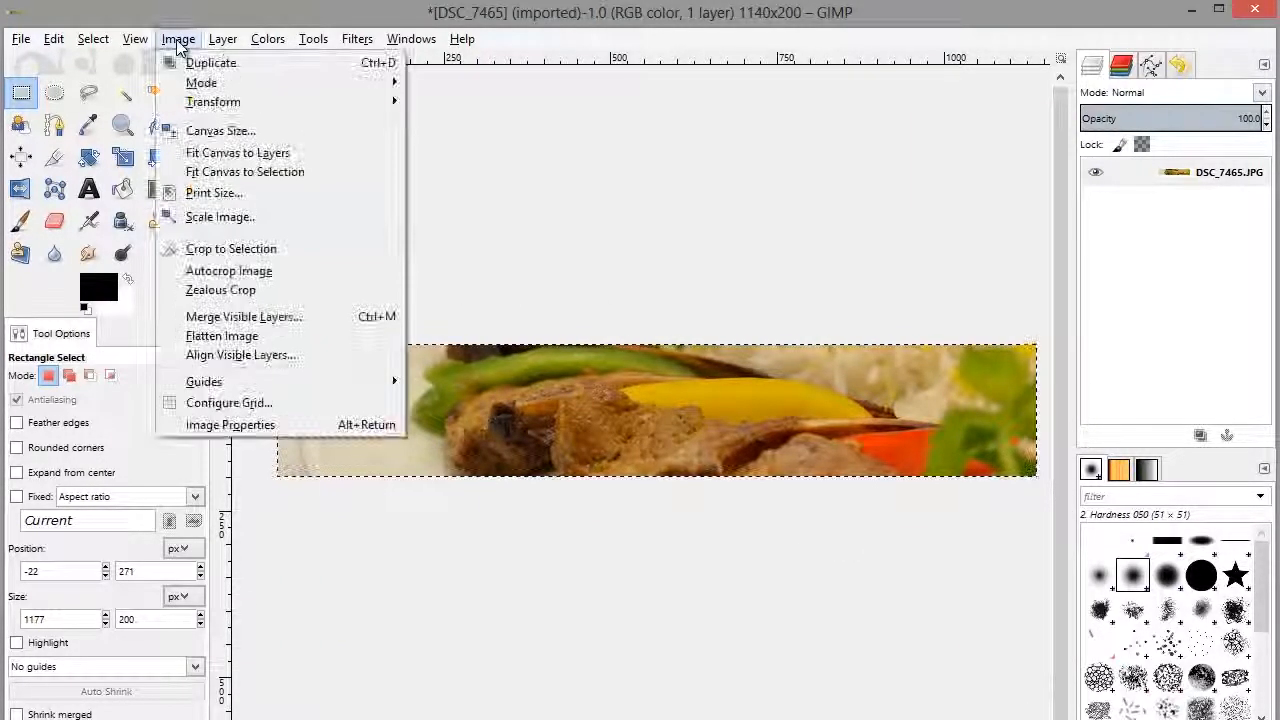
left_click(224, 217)
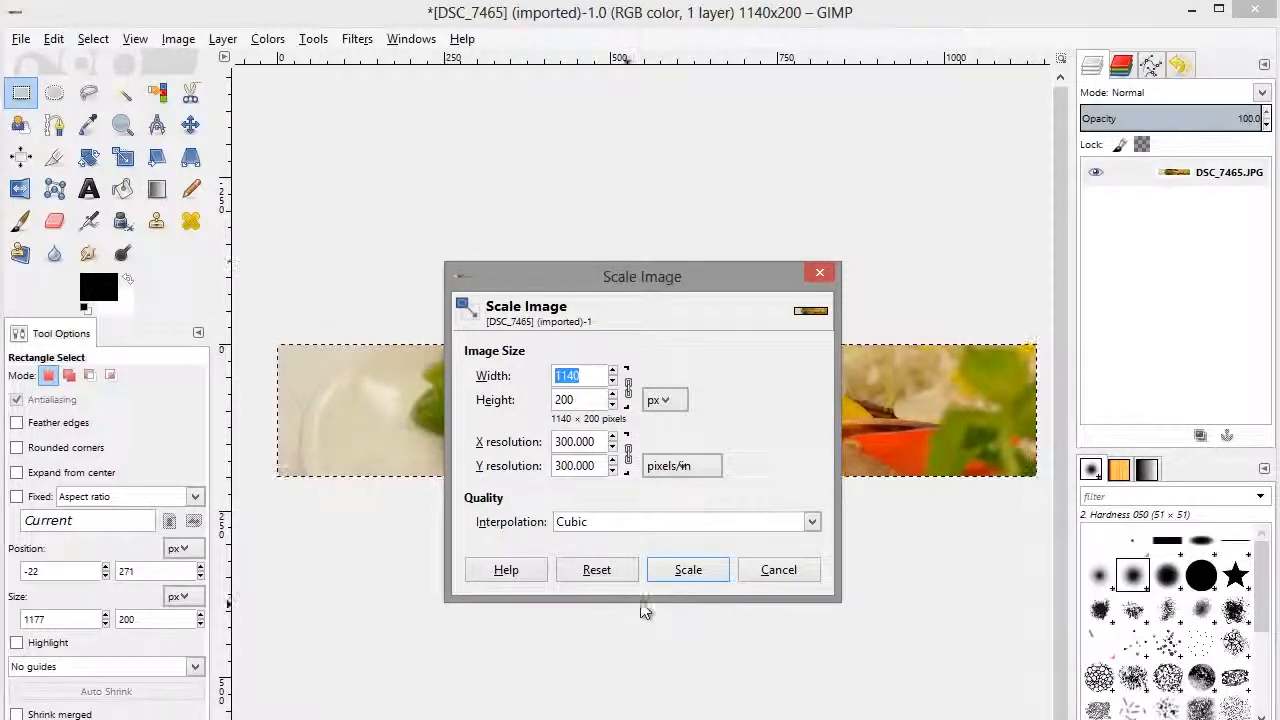
left_click(777, 573)
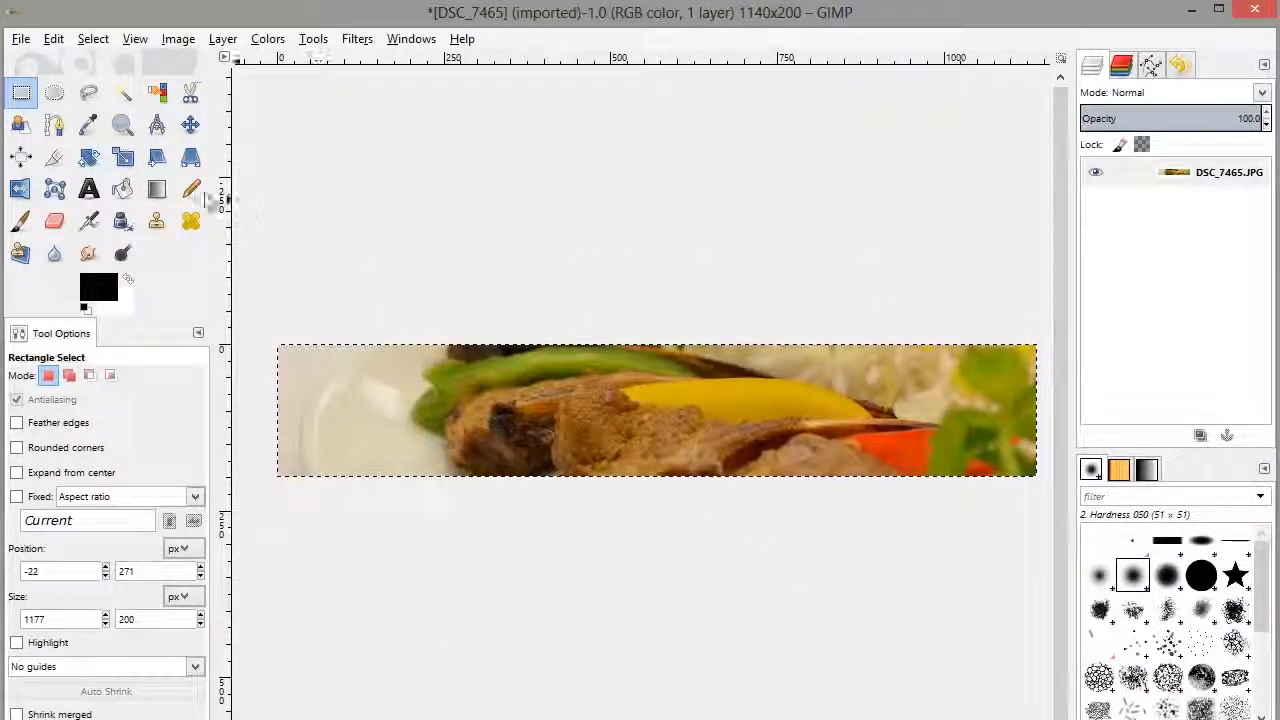